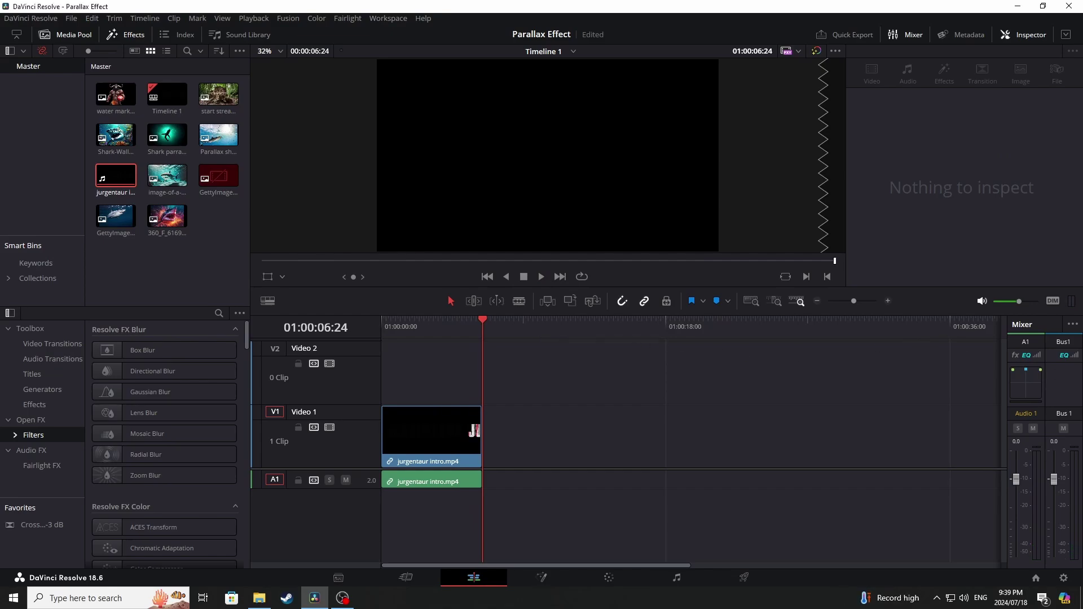
Drop the GettyImages shark still onto Video 1, right after the jurgentaur intro clip
left_click_drag(733, 506, 492, 466)
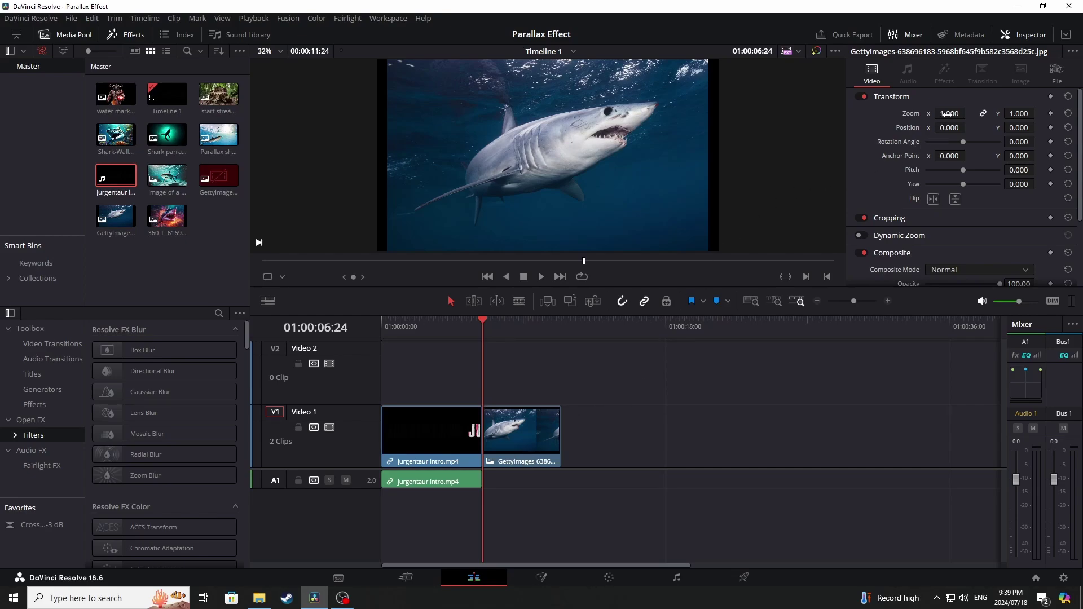
Zoom the shark clip to 1.200, stack a copy on Video 2, and load it on the Color page
left_click_drag(954, 114, 969, 114)
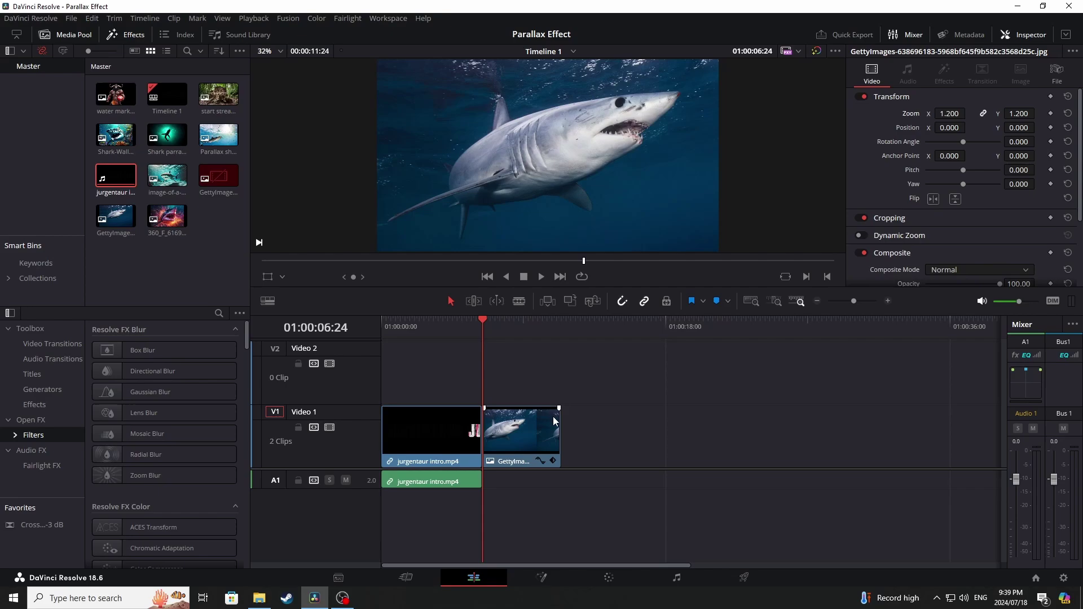
left_click_drag(526, 433, 600, 396)
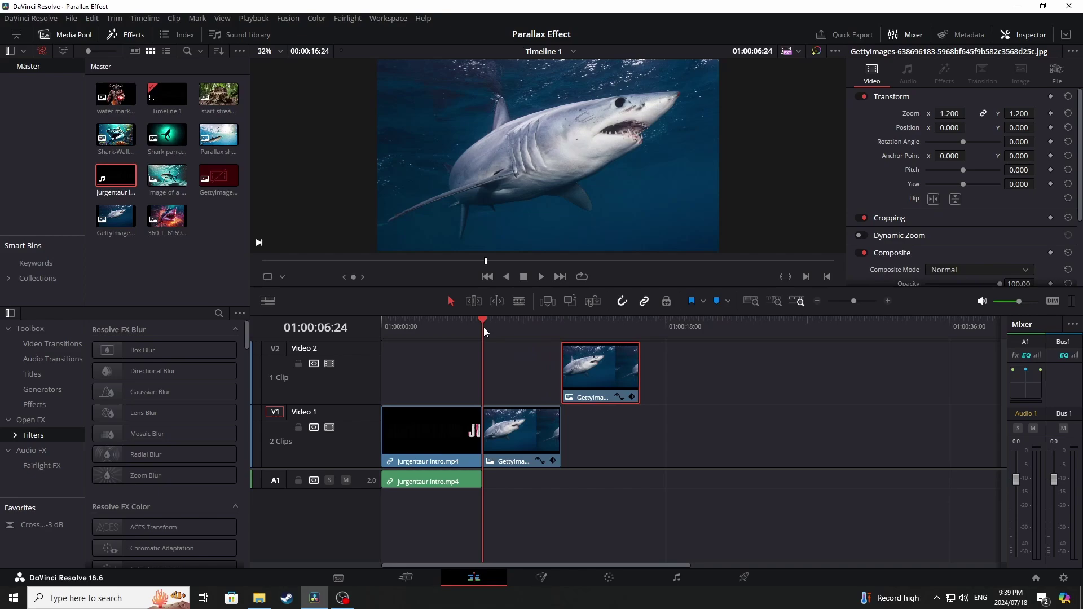
left_click_drag(483, 327, 560, 326)
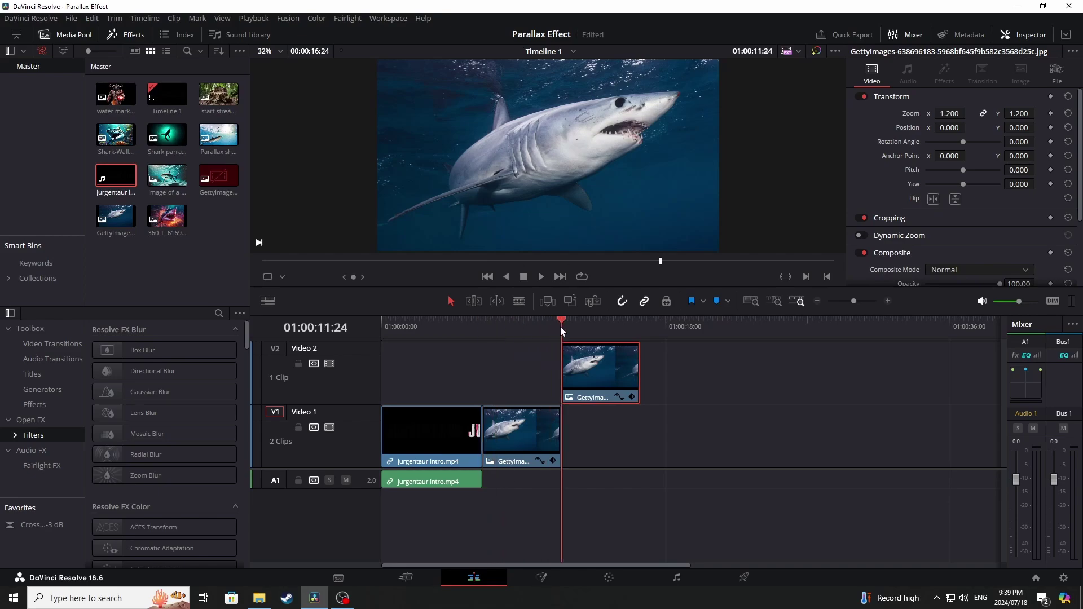
left_click(611, 583)
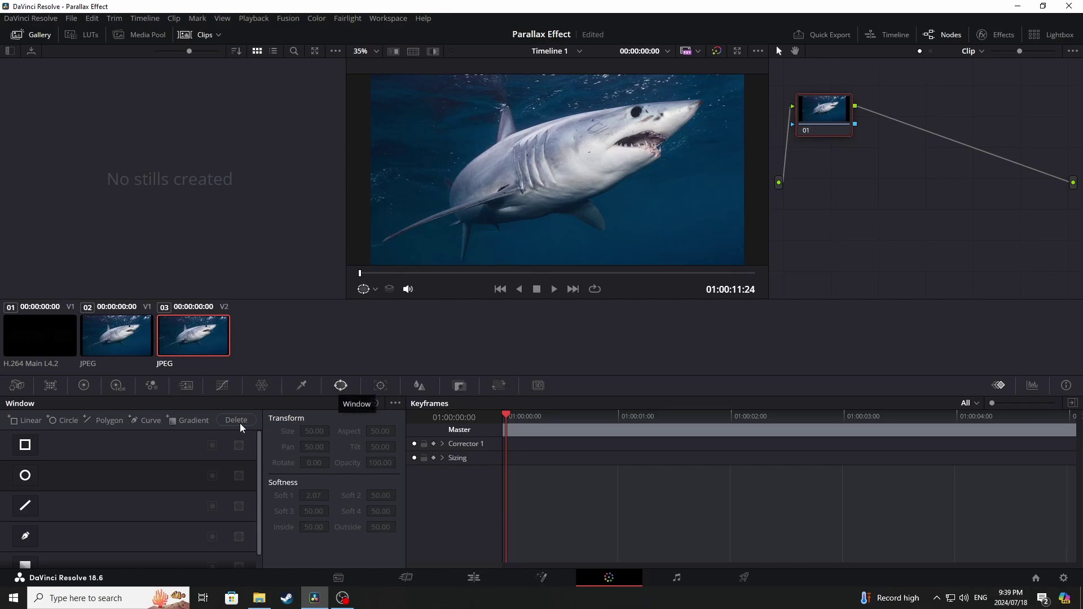
Pick the Curve window and trace pen points from the shark's belly up to the snout tip
left_click(29, 542)
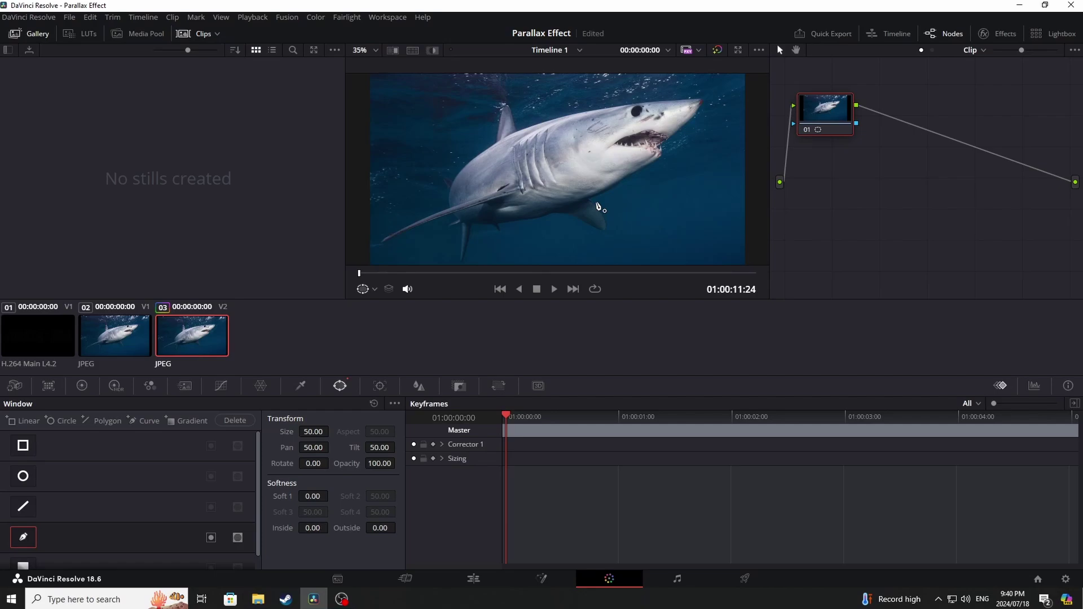
left_click_drag(606, 179, 621, 169)
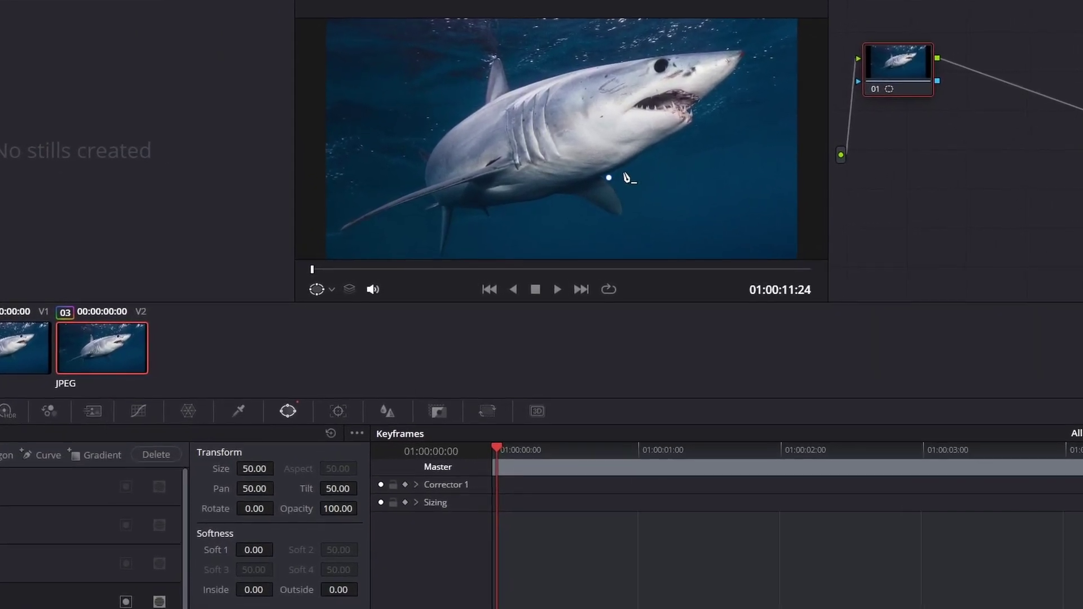
left_click(654, 232)
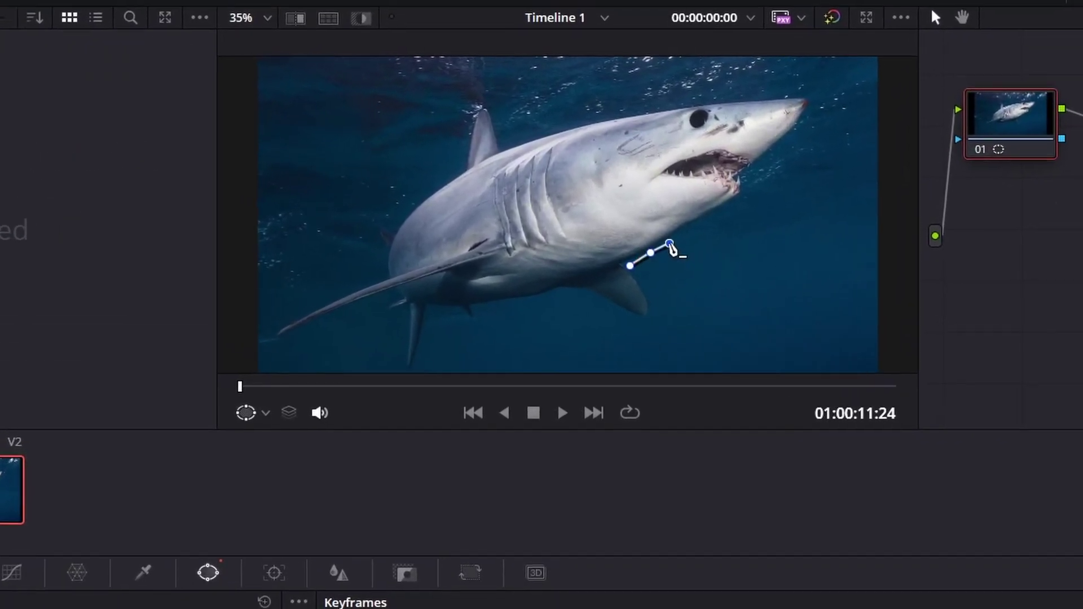
left_click(672, 221)
left_click(686, 213)
left_click(777, 262)
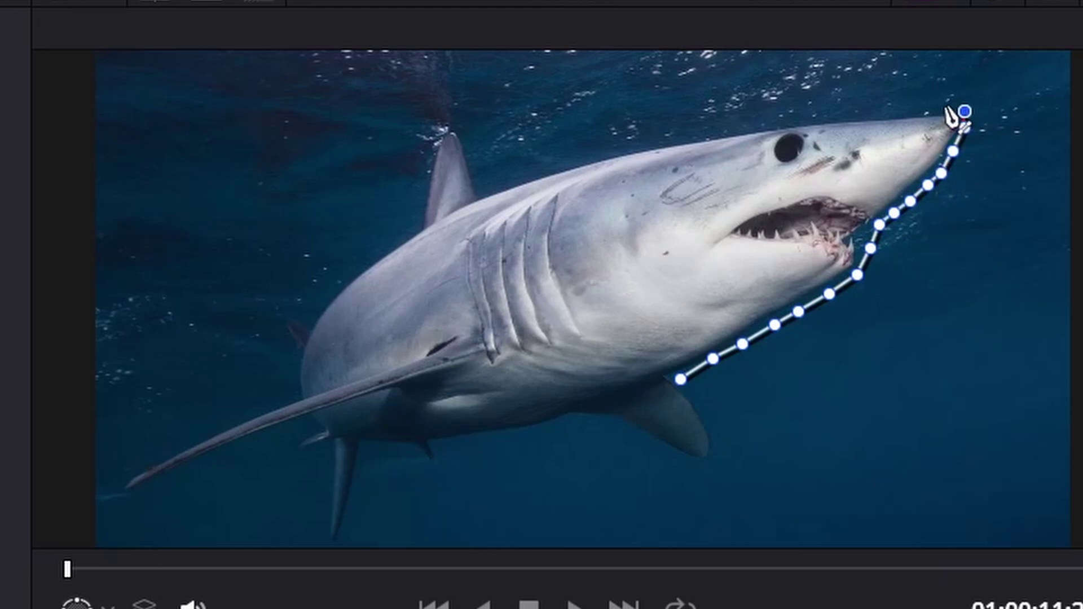
Extend the pen mask over the snout, down the back, and up the lower fin
left_click(946, 107)
left_click(902, 109)
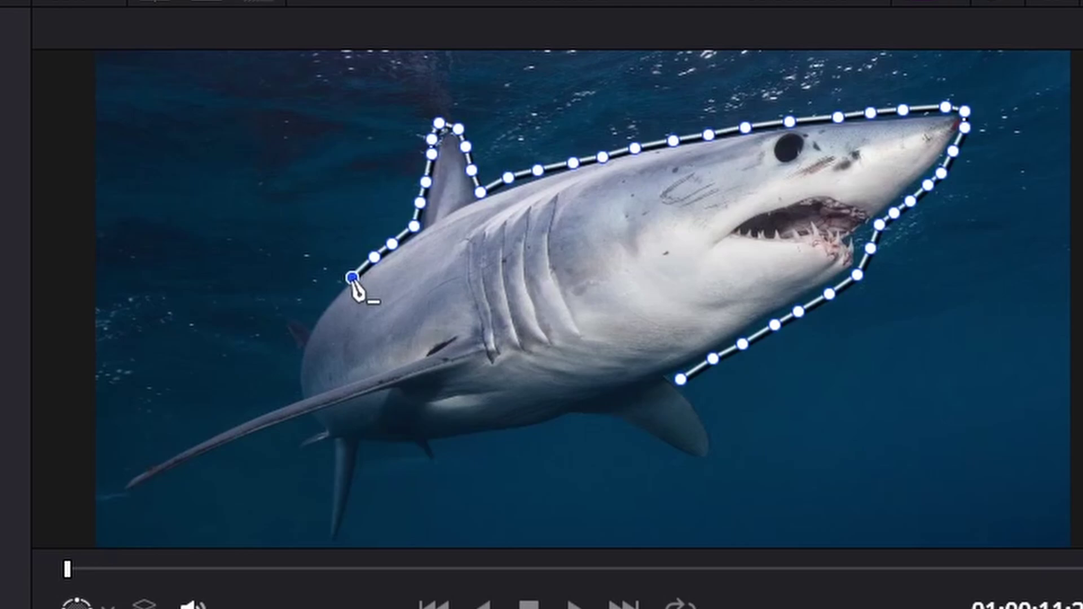
left_click(333, 295)
left_click(319, 318)
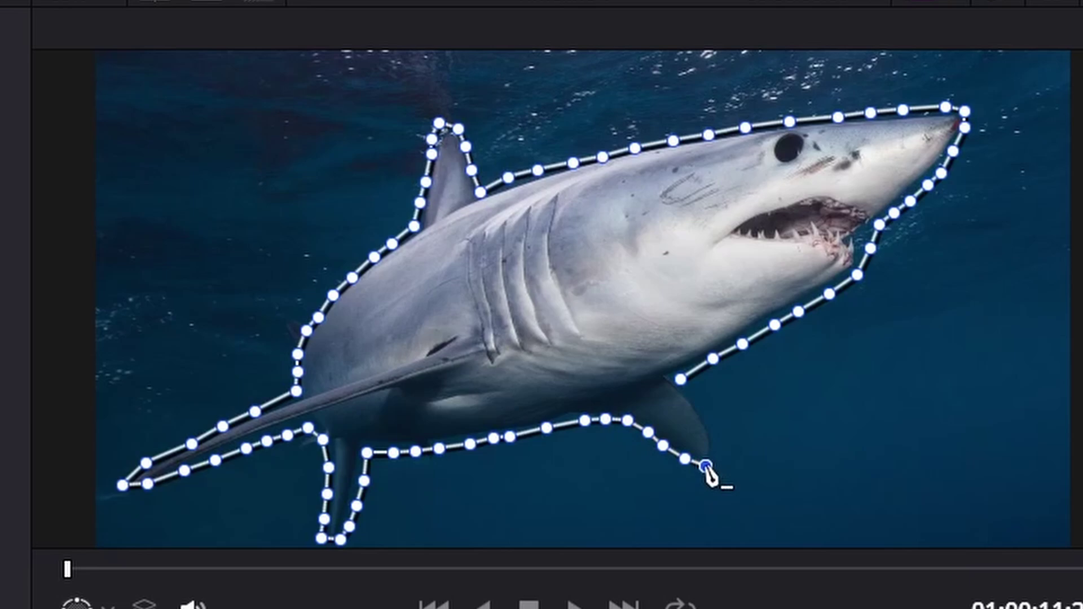
left_click(722, 453)
left_click(716, 436)
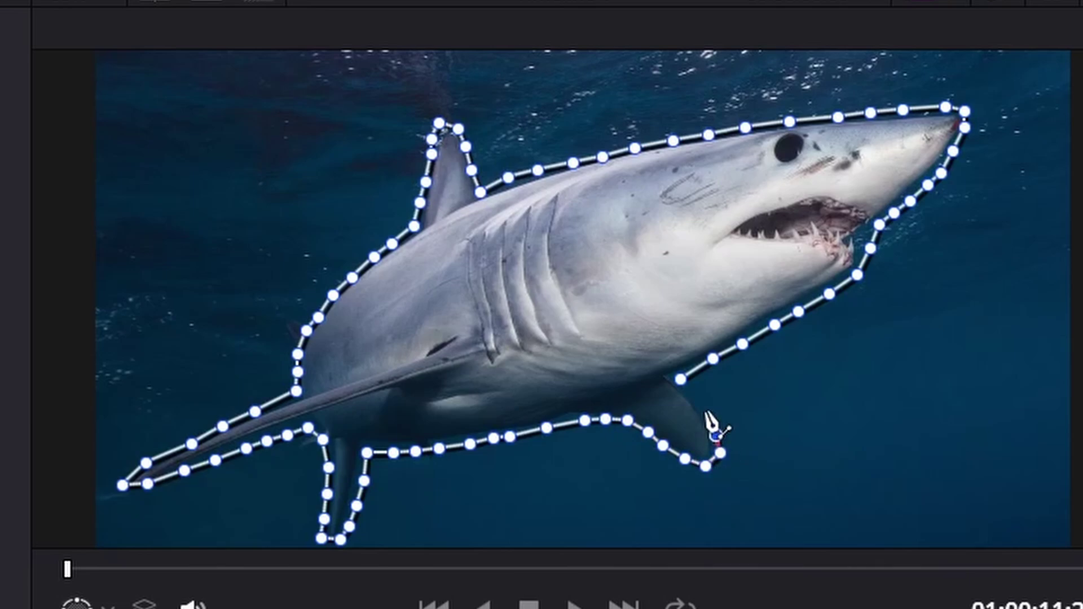
Close the shark curve and connect node 01's key to a new Alpha Output
left_click(681, 380)
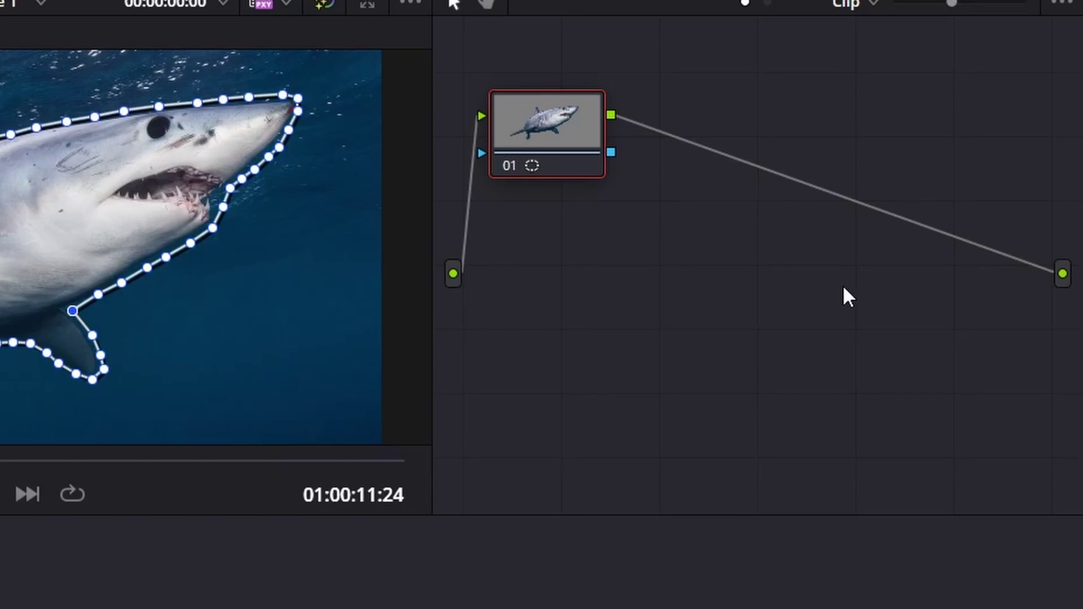
right_click(938, 326)
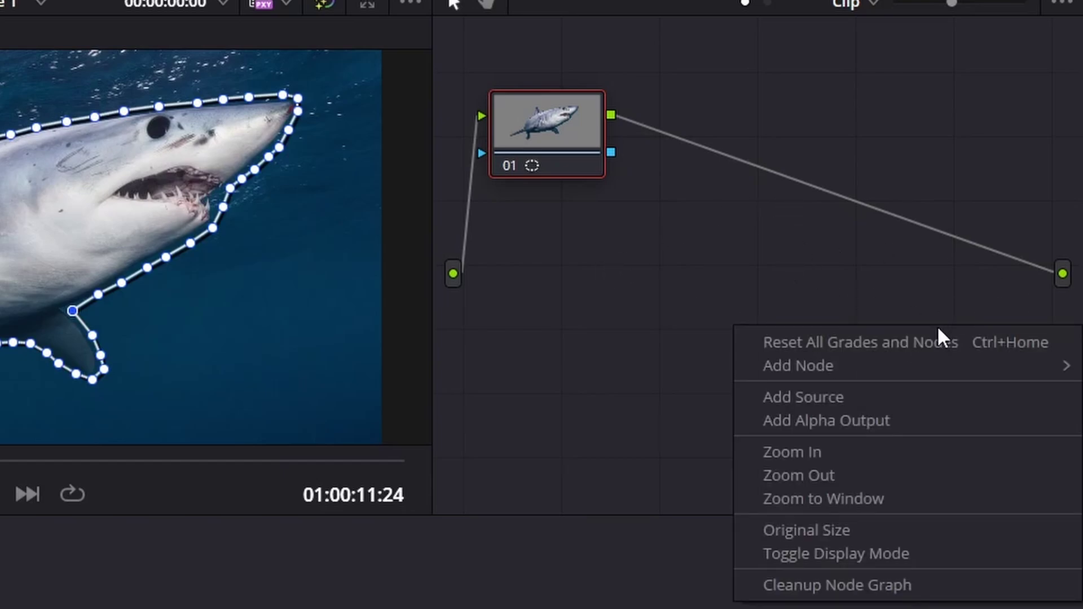
left_click(909, 432)
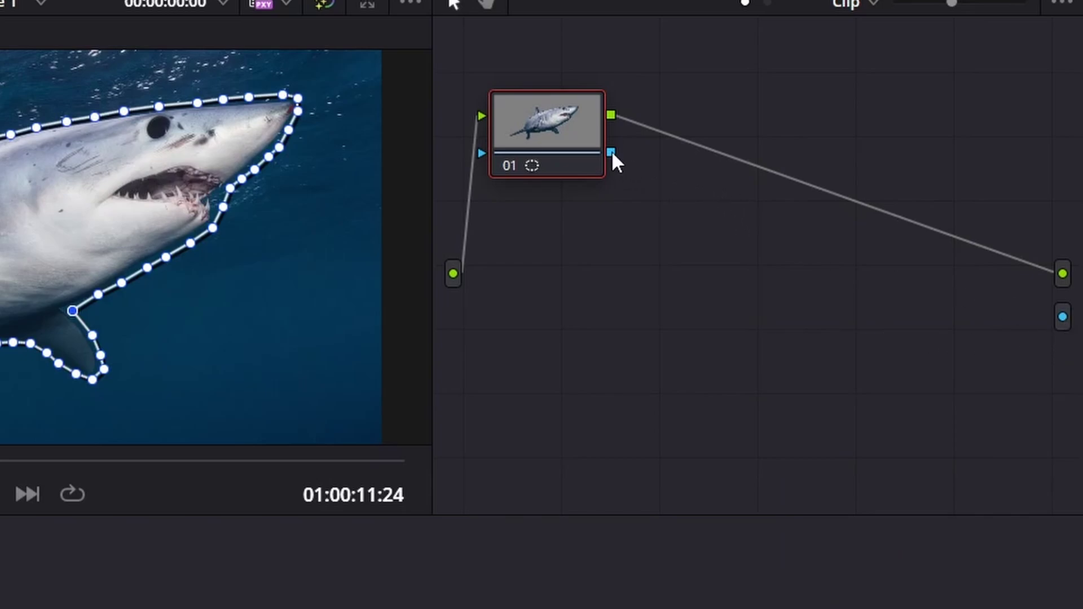
left_click_drag(612, 151, 1062, 318)
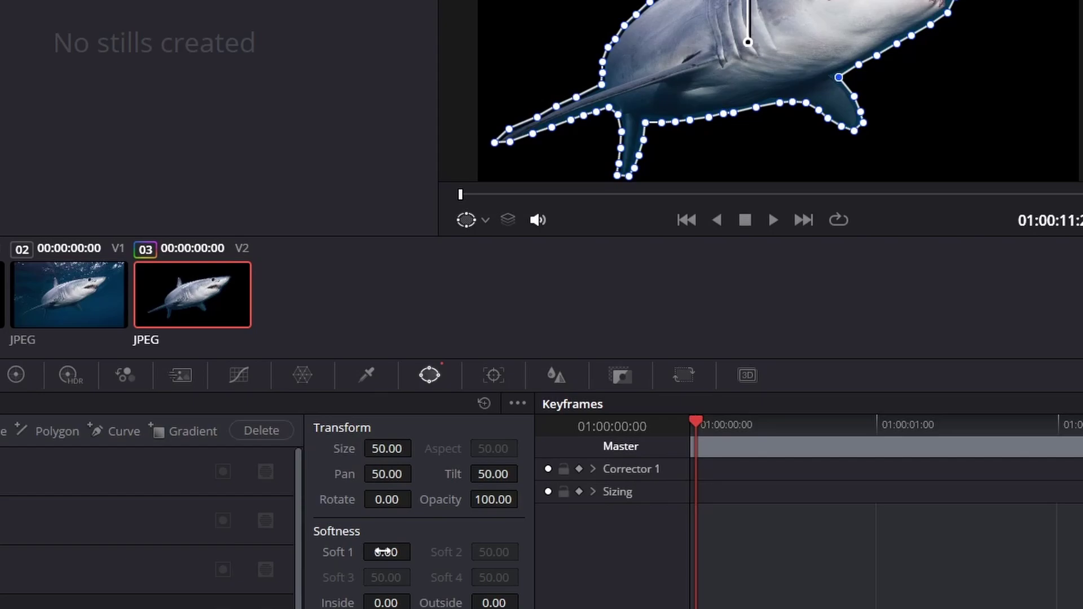
Set mask Softness to 2.24, then on the Edit page line the V2 shark up above V1
left_click_drag(402, 564, 404, 560)
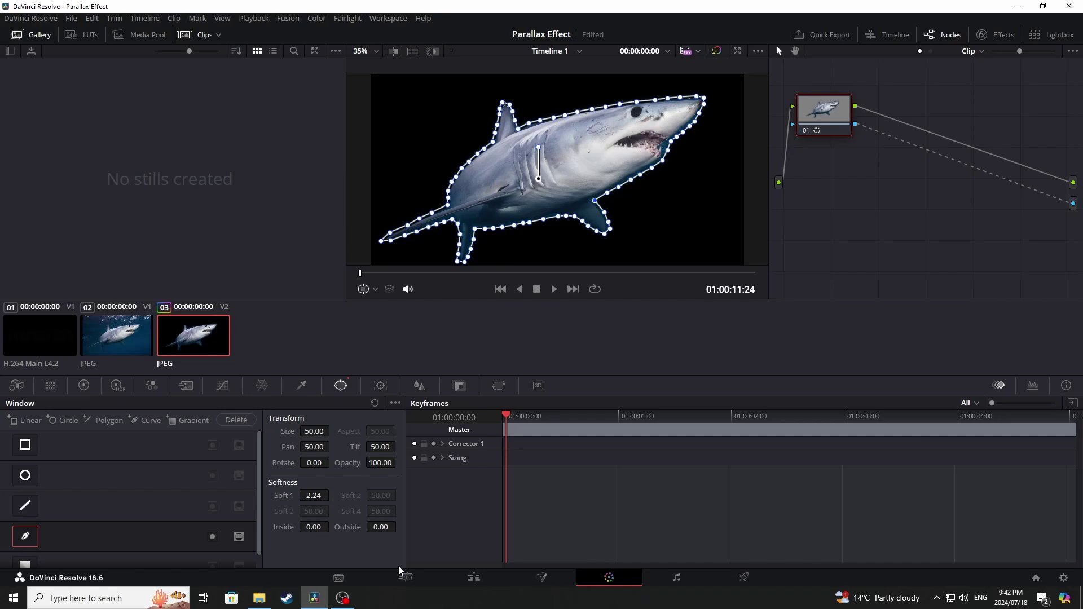
left_click(471, 581)
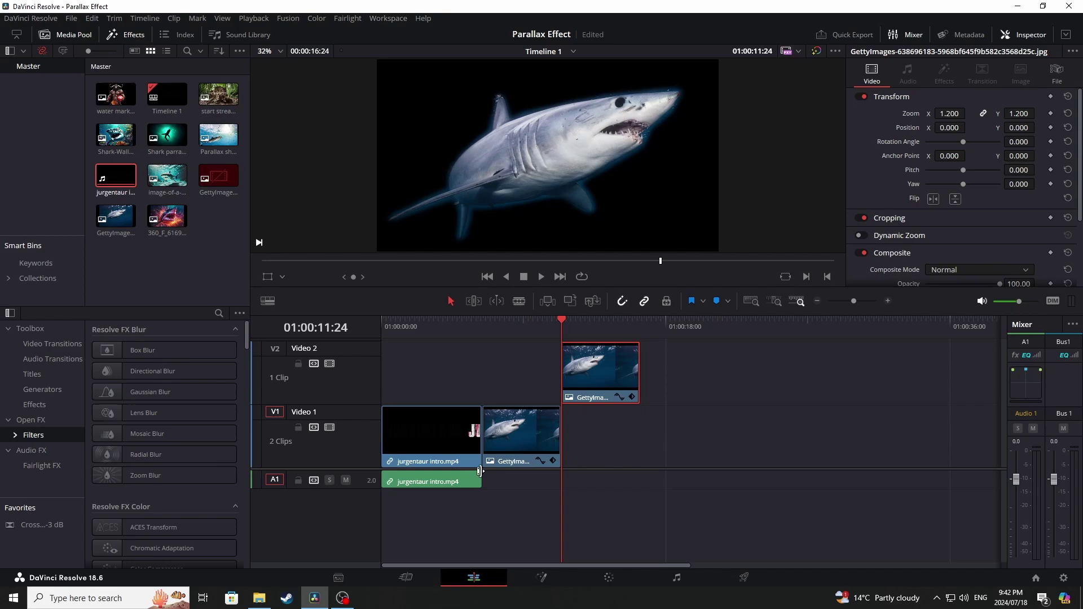
left_click_drag(584, 372, 516, 377)
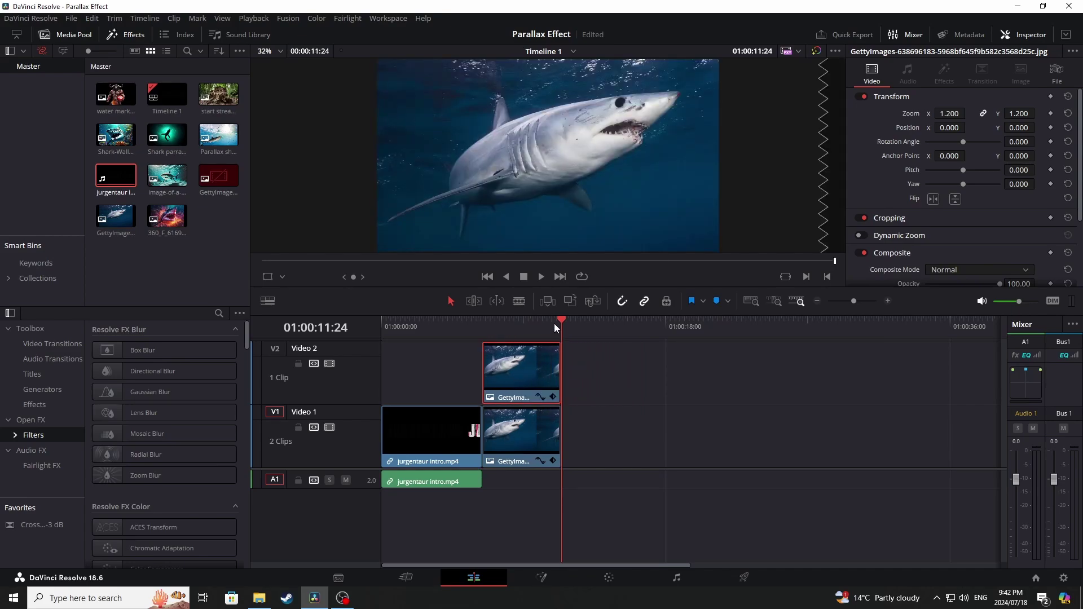
Keyframe the V2 shark's Zoom at 1.200 at its start and 1.400 at its end
left_click_drag(560, 319, 490, 333)
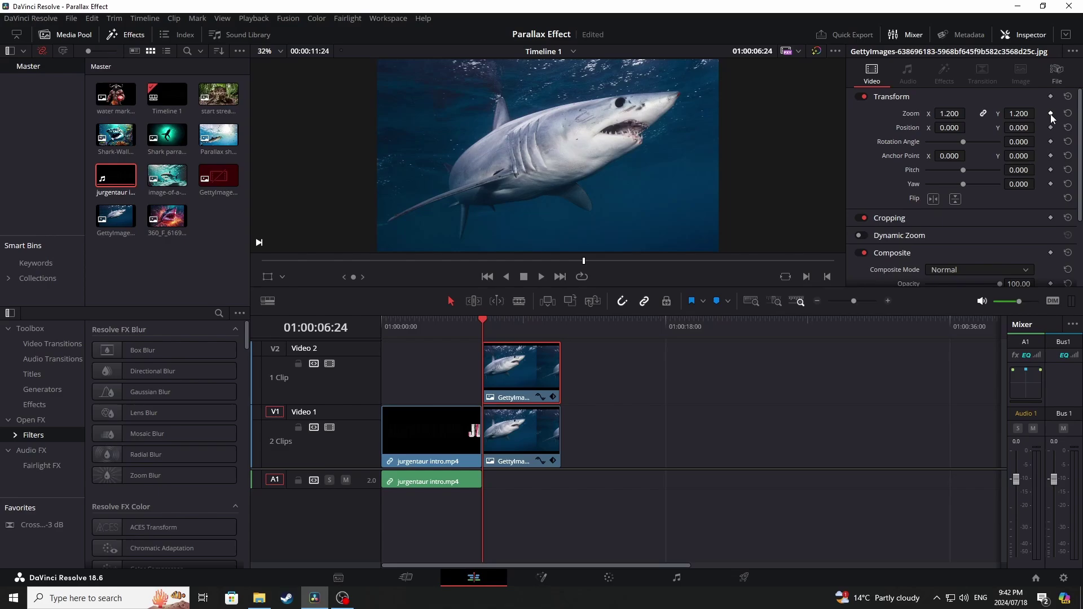
left_click(1051, 114)
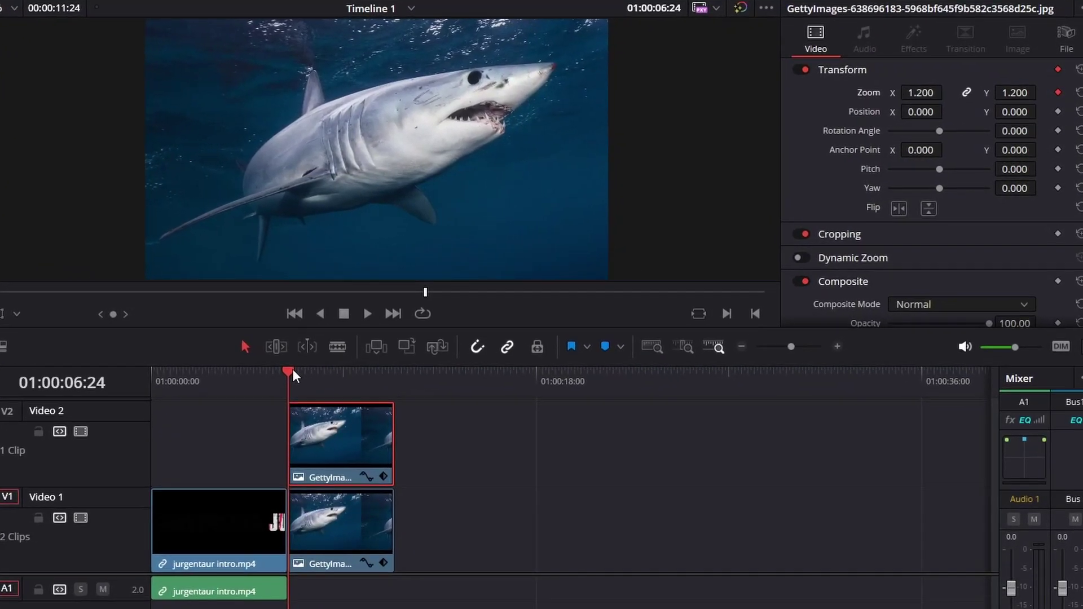
left_click_drag(291, 377, 387, 381)
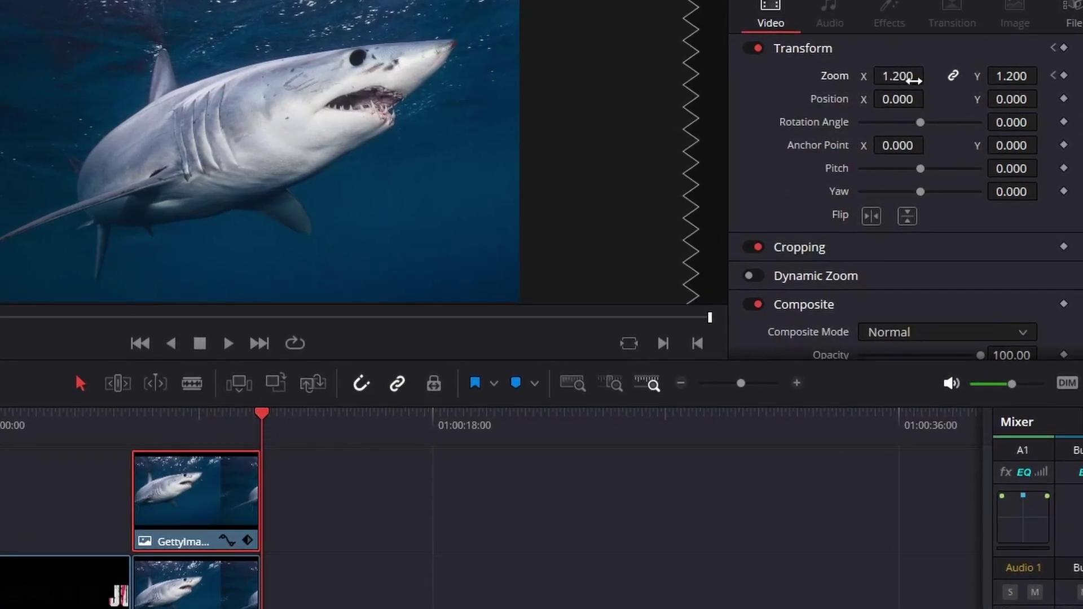
left_click_drag(914, 81, 929, 75)
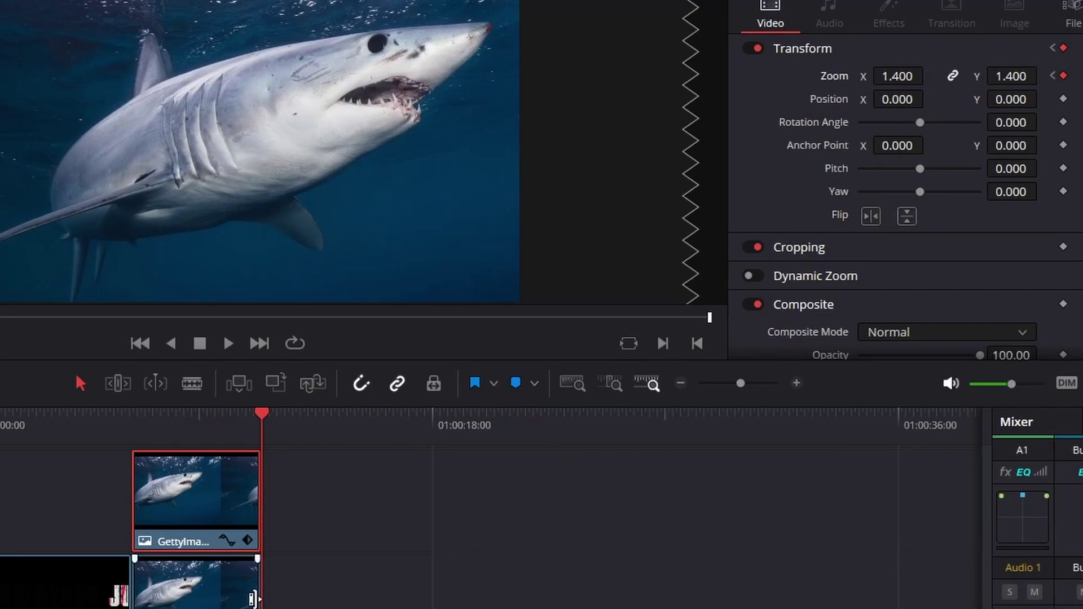
Keyframe the V1 background's Zoom at 1.000 at its end and 1.200 at its start
left_click(226, 603)
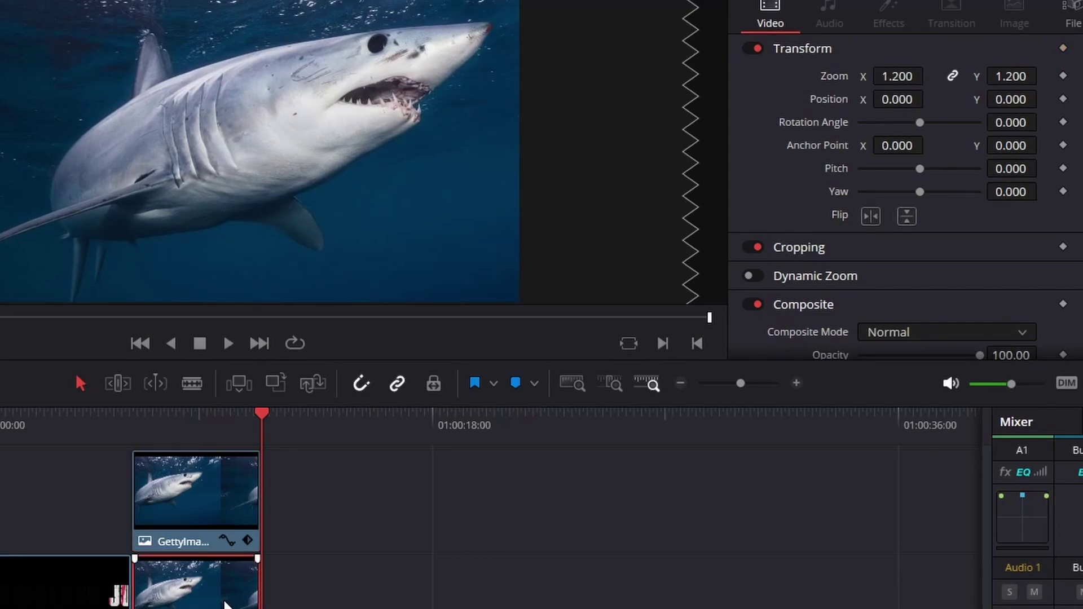
left_click_drag(899, 78, 907, 81)
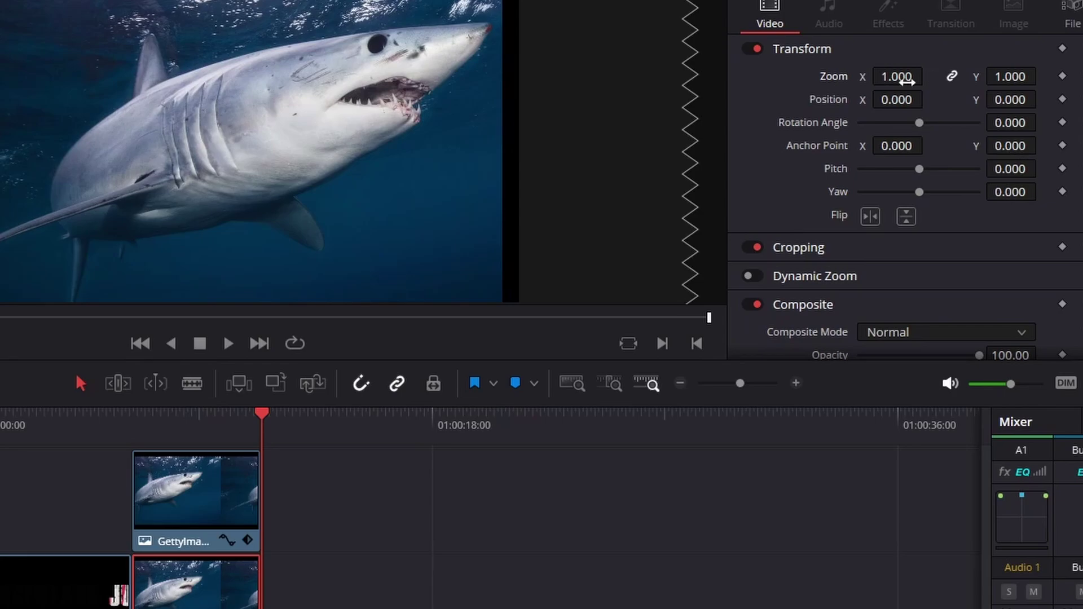
left_click(1062, 77)
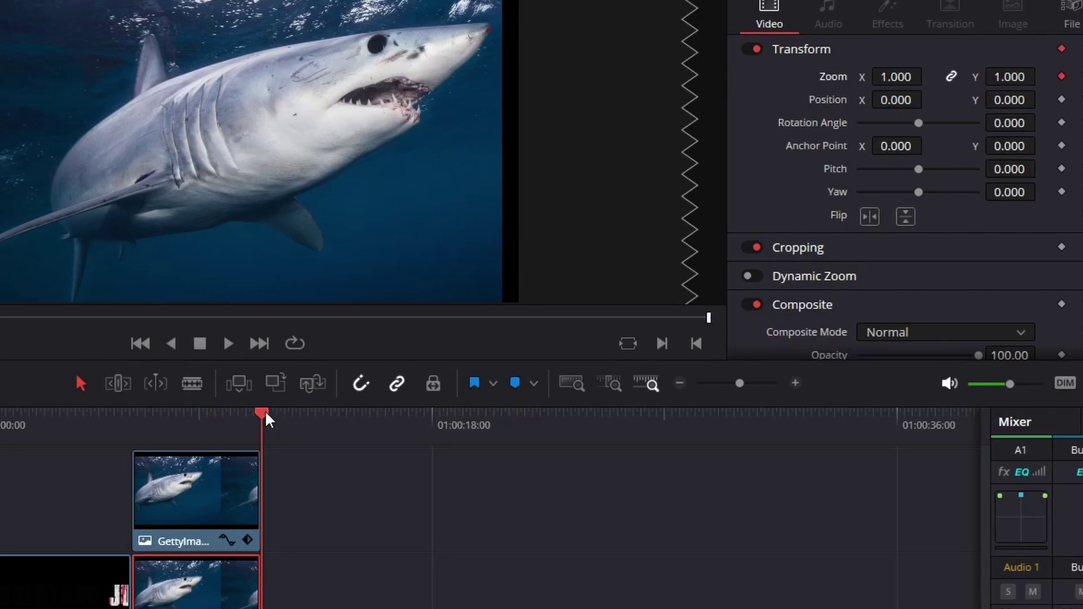
left_click_drag(264, 419, 145, 444)
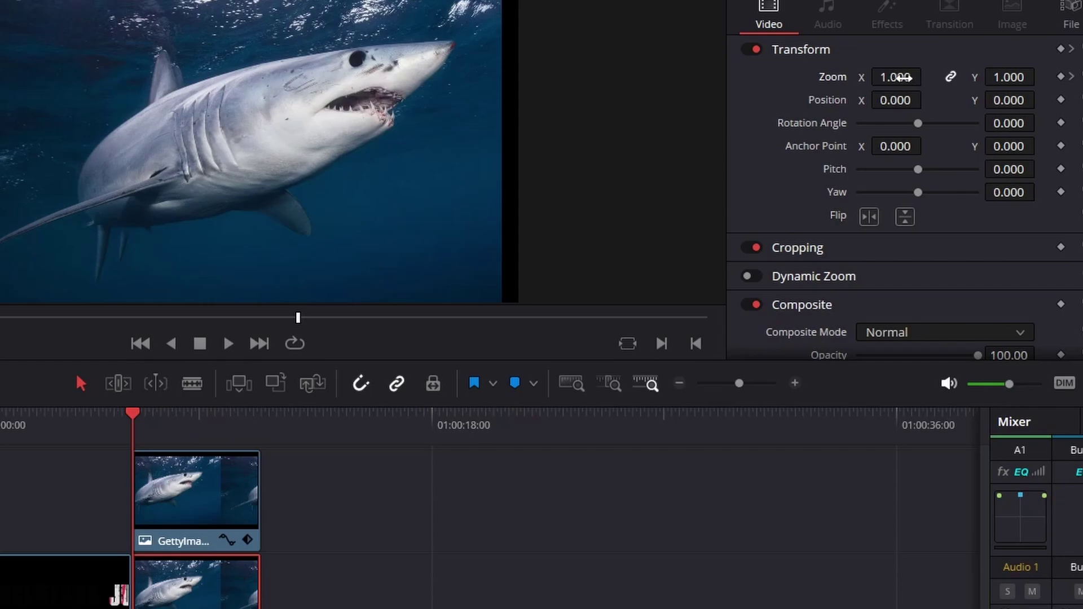
left_click_drag(896, 77, 920, 77)
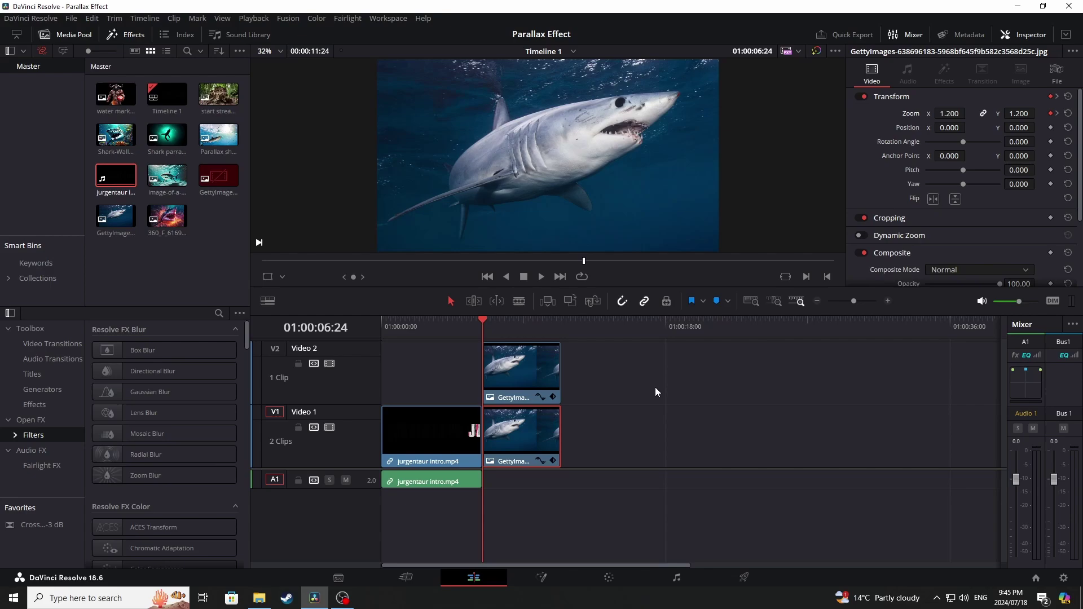
key("space")
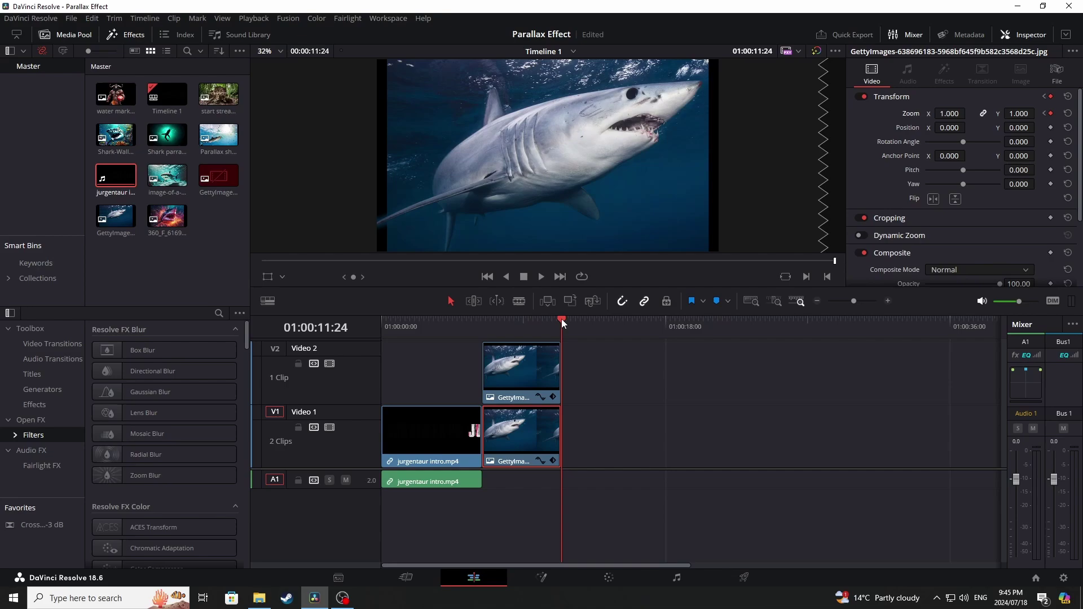
left_click_drag(561, 319, 485, 333)
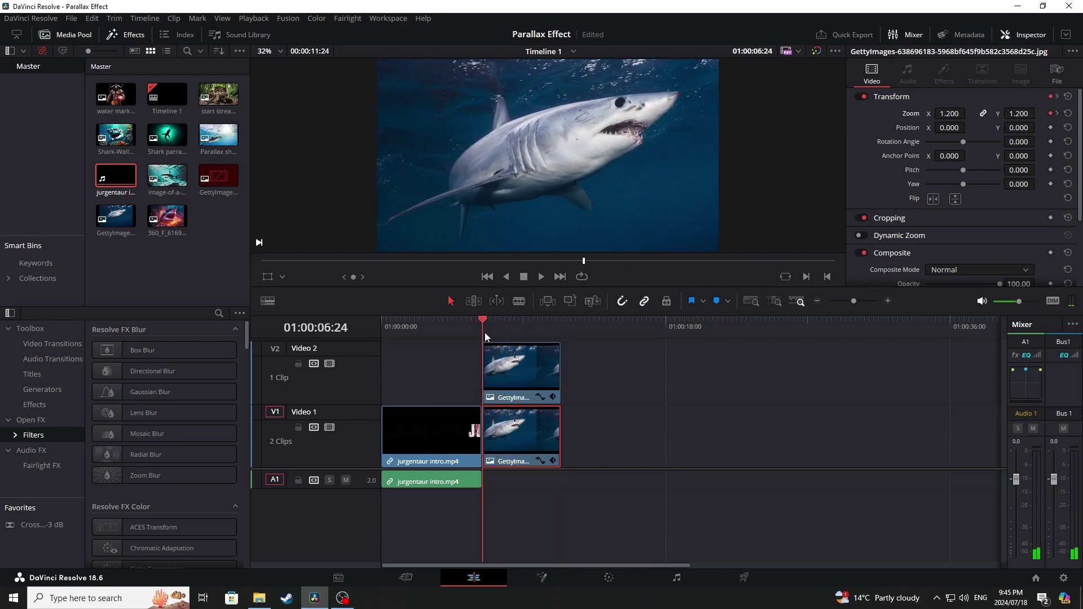
Remove a stray position keyframe, then keyframe the V2 shark's Position at its start
left_click(1051, 128)
left_click(1052, 127)
left_click(544, 361)
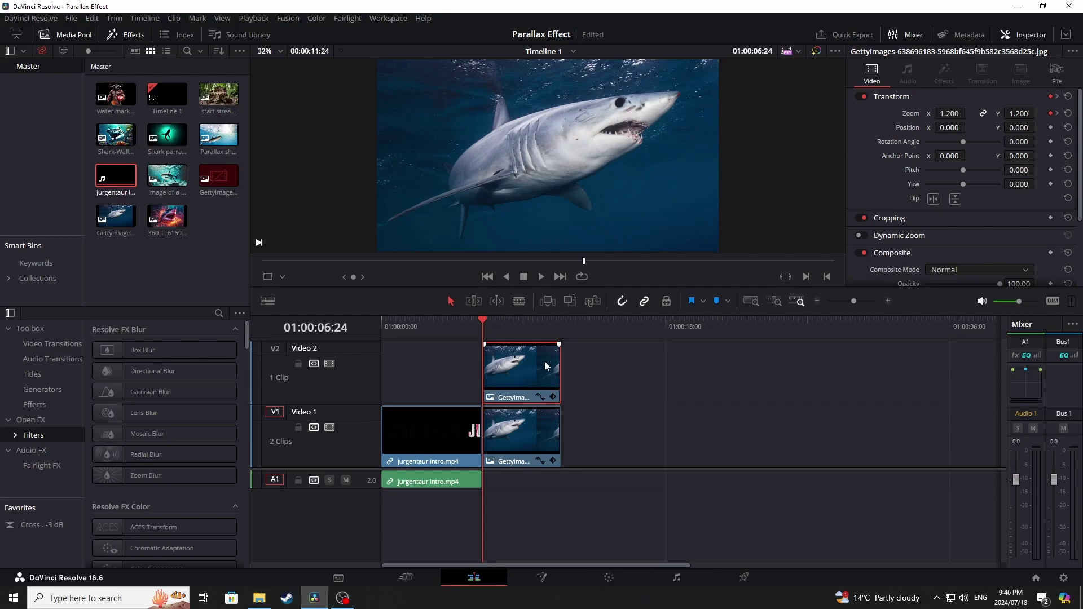
left_click(1052, 127)
At the shark clip's end, set Position X to 89 and save the project
left_click_drag(490, 319, 556, 327)
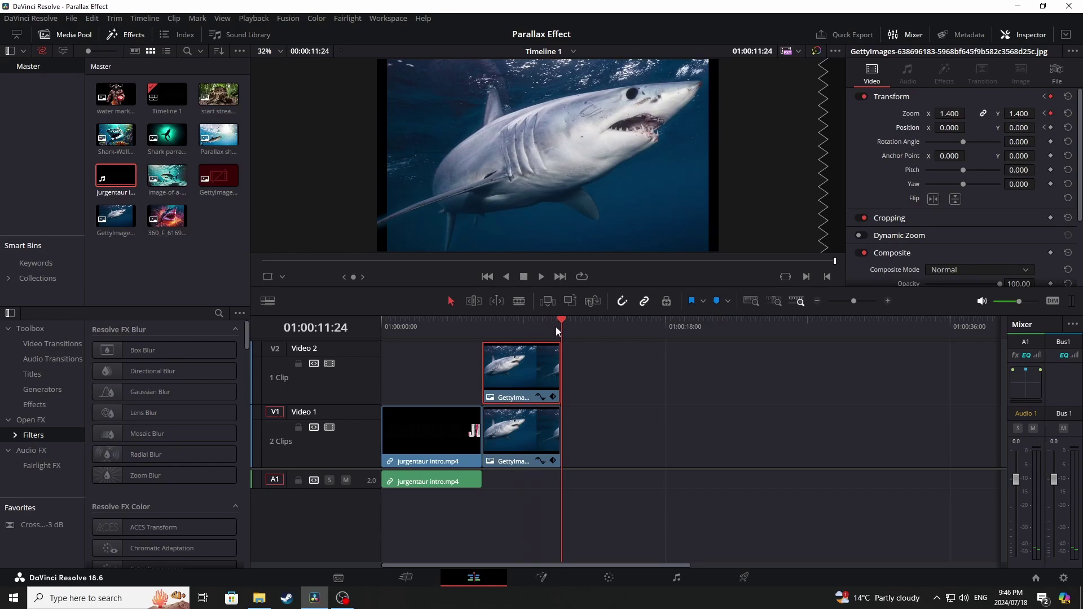
left_click(952, 129)
type("55")
key("Return")
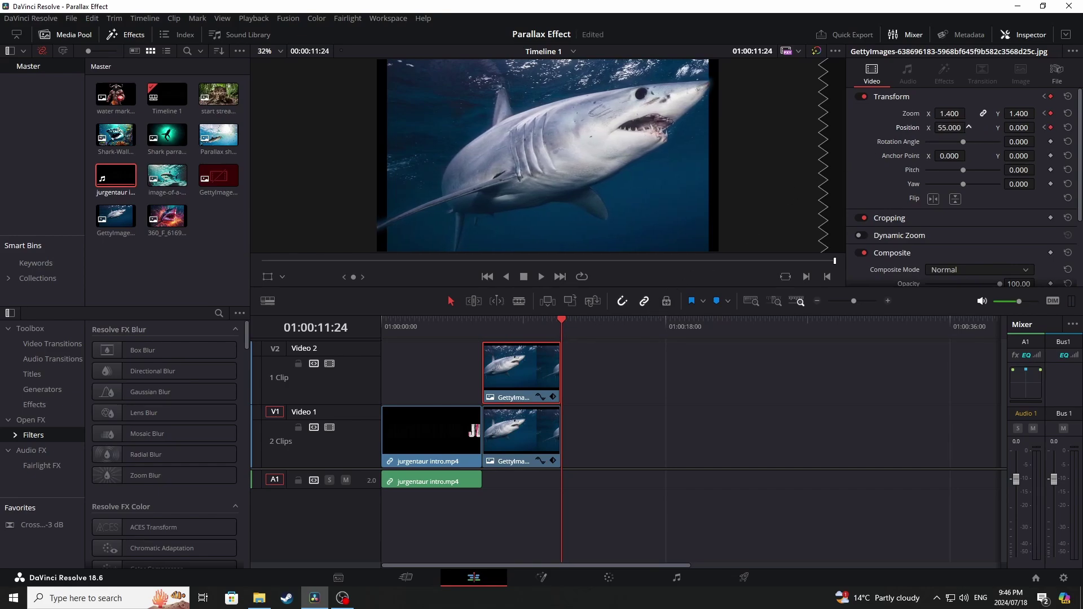
left_click_drag(969, 127, 969, 127)
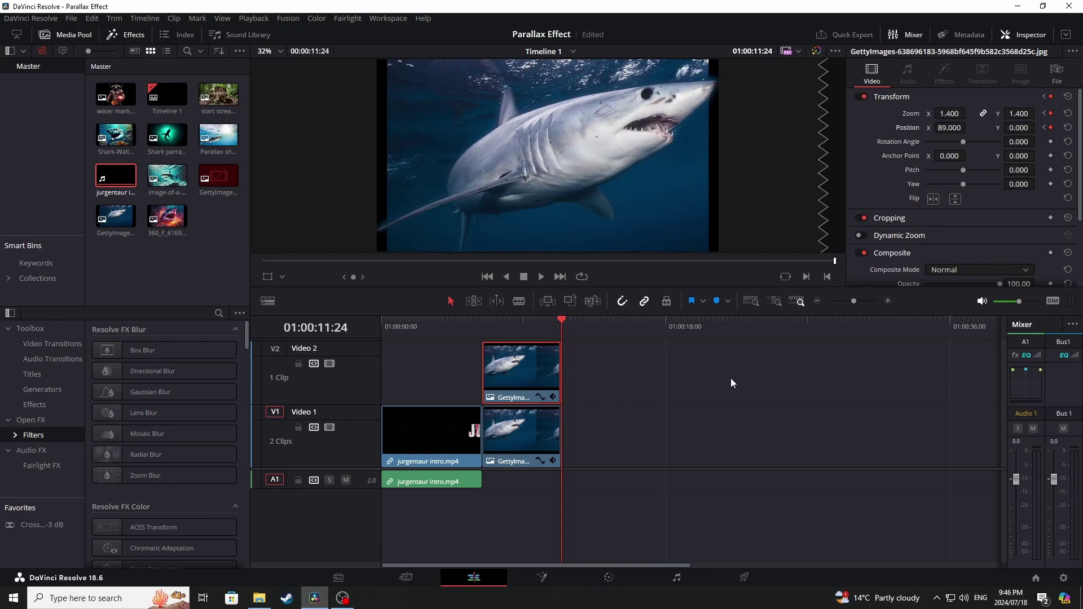
key("ctrl+s")
left_click_drag(559, 320, 490, 344)
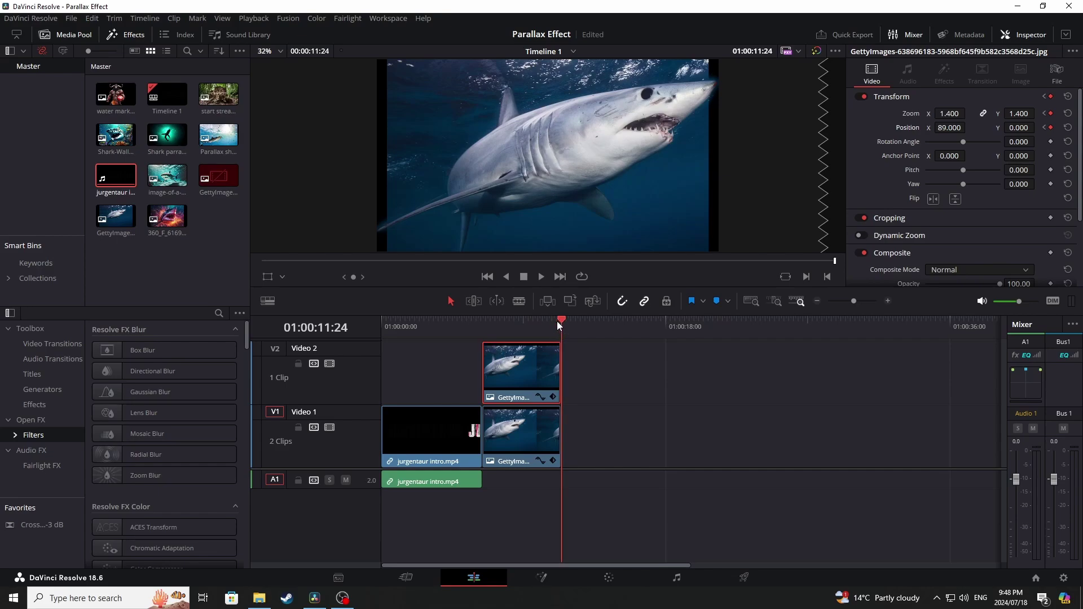
left_click_drag(557, 321, 486, 346)
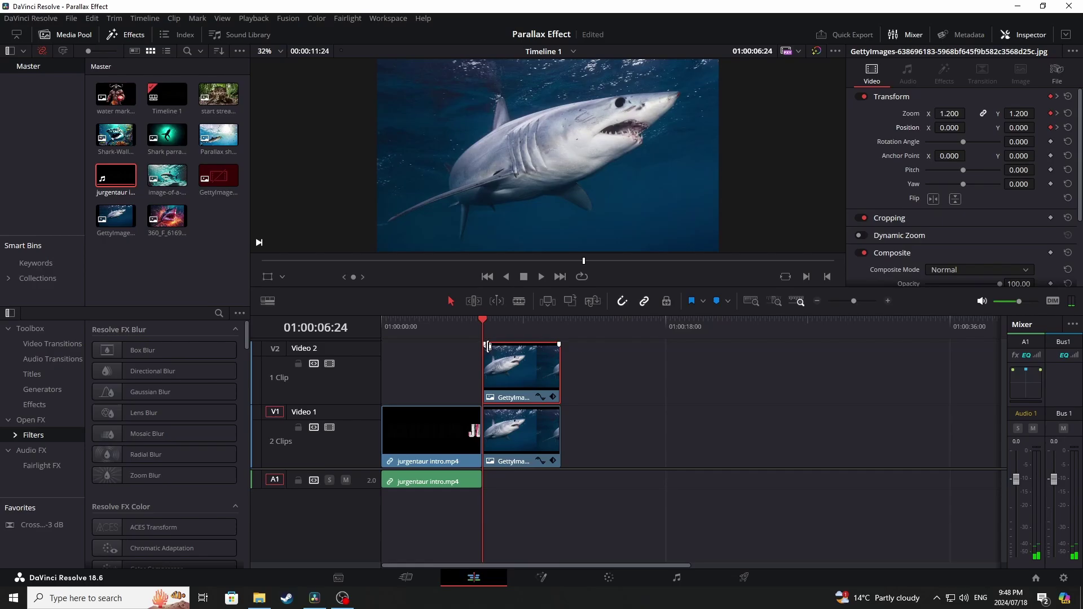